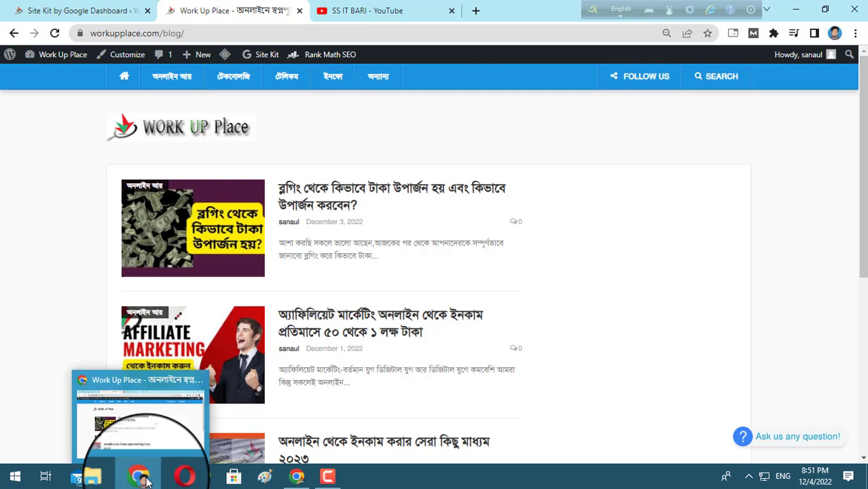
Switch to Search Console's Sitemaps page for the workupplace.com/blog property and check its messages.
left_click(297, 476)
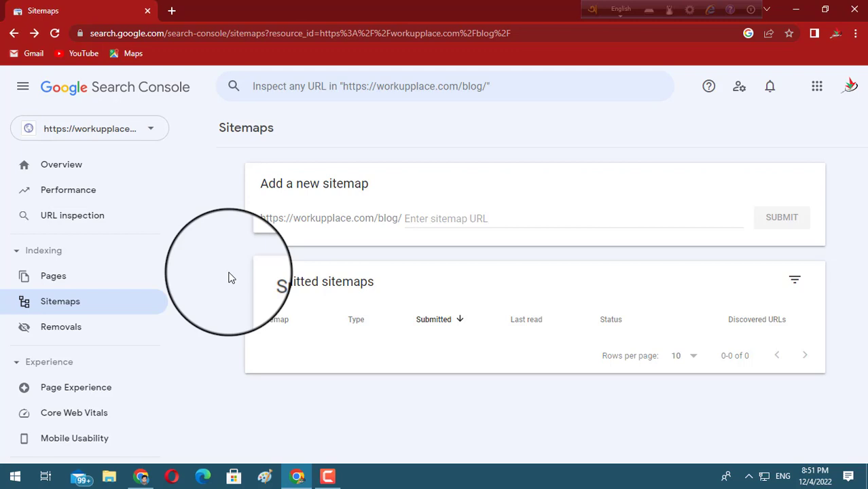
left_click(770, 86)
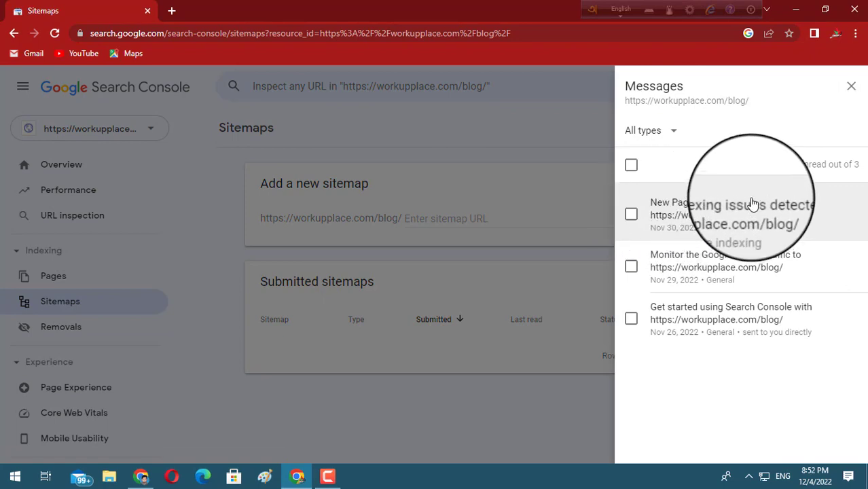
left_click(578, 120)
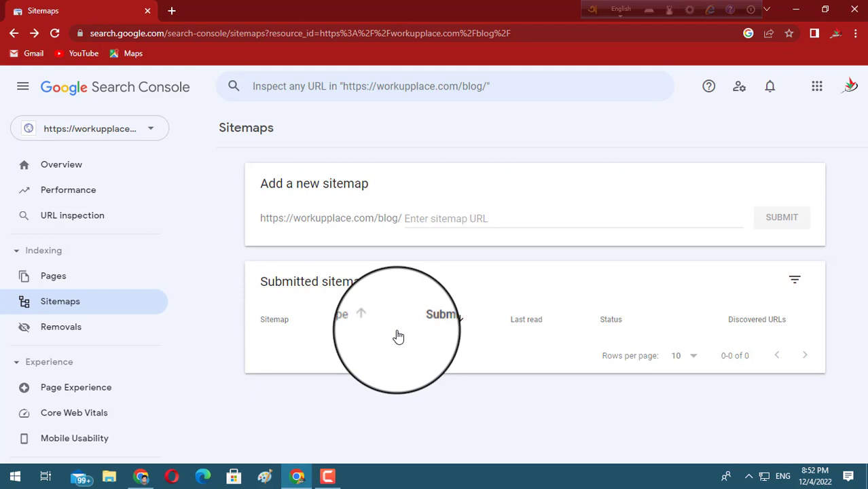
Switch to the Work Up Place blog and look through the posts on its front page.
left_click(141, 476)
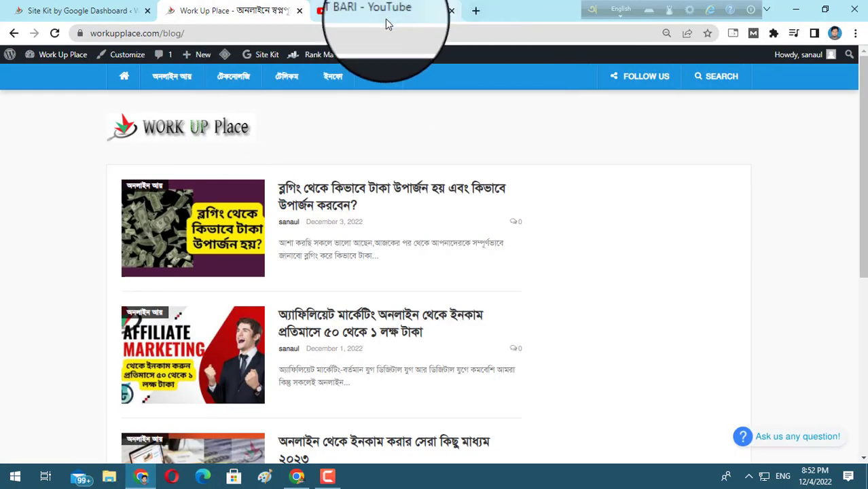
scroll(269, 298, "down", 5)
scroll(273, 300, "up", 5)
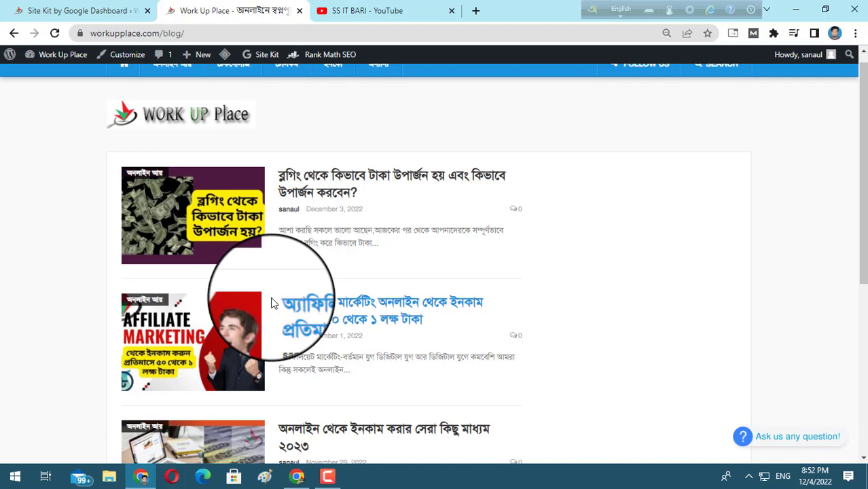
Return to Search Console and review the blog property's message list again, closing it when done.
left_click(299, 477)
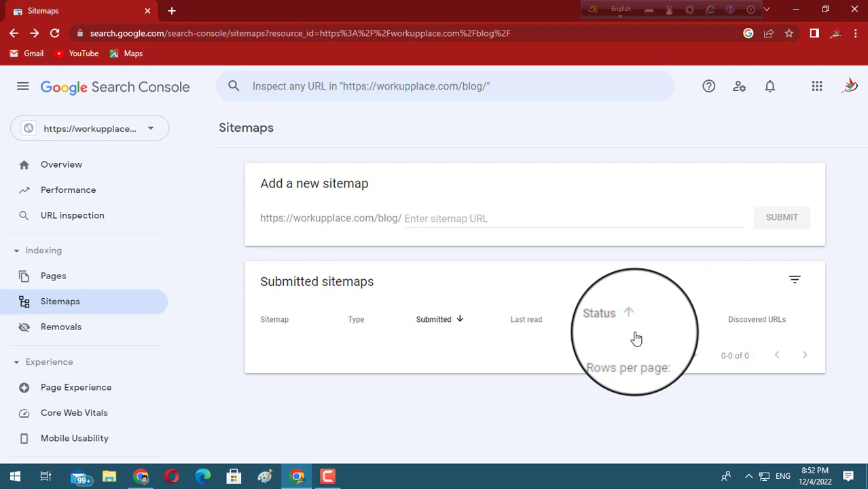
left_click(771, 86)
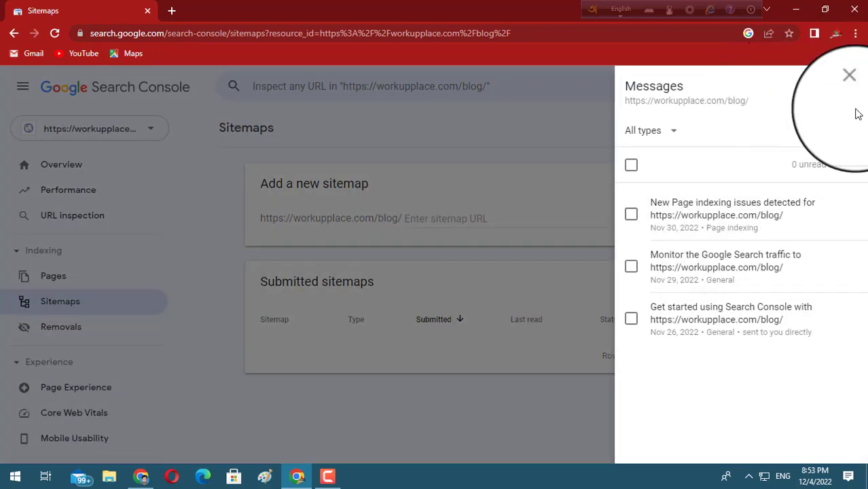
left_click(850, 86)
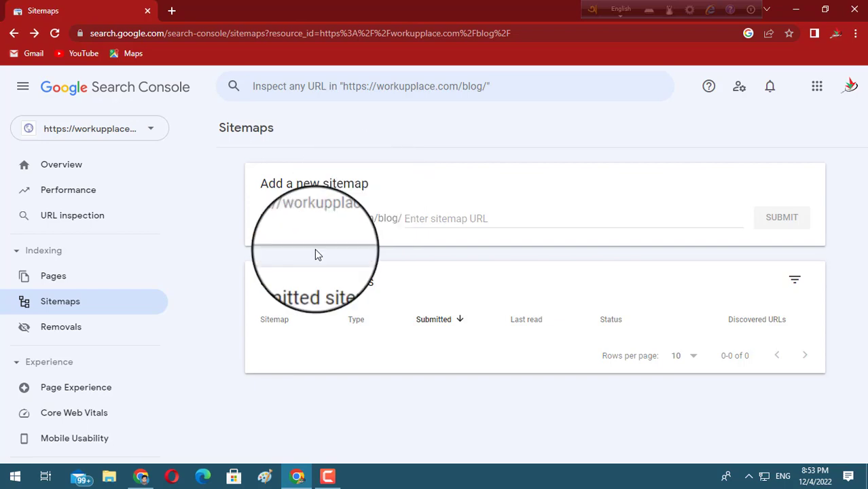
Open Rank Math's Sitemap module settings in the blog's WordPress admin and select the sitemap index URL.
left_click(142, 476)
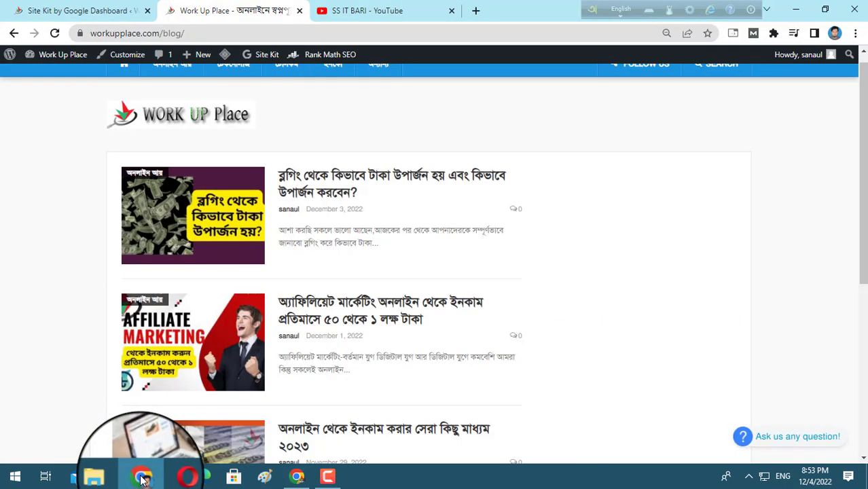
left_click(78, 10)
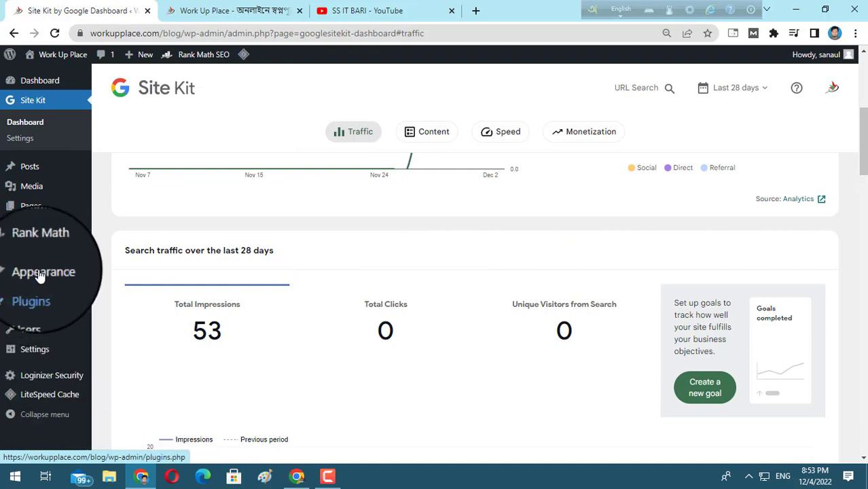
mouse_move(40, 257)
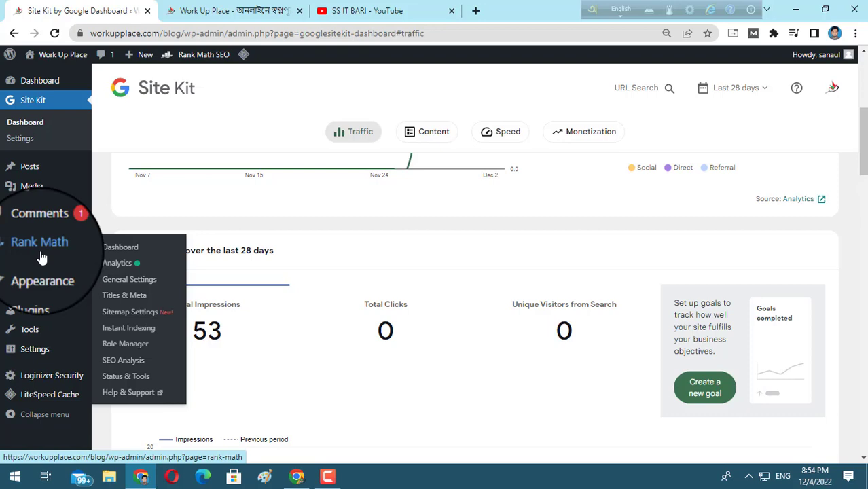
left_click(135, 250)
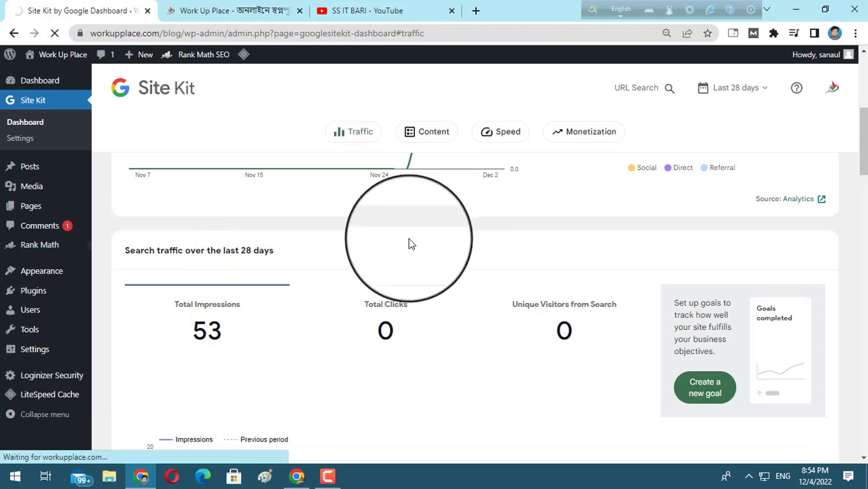
scroll(523, 285, "down", 3)
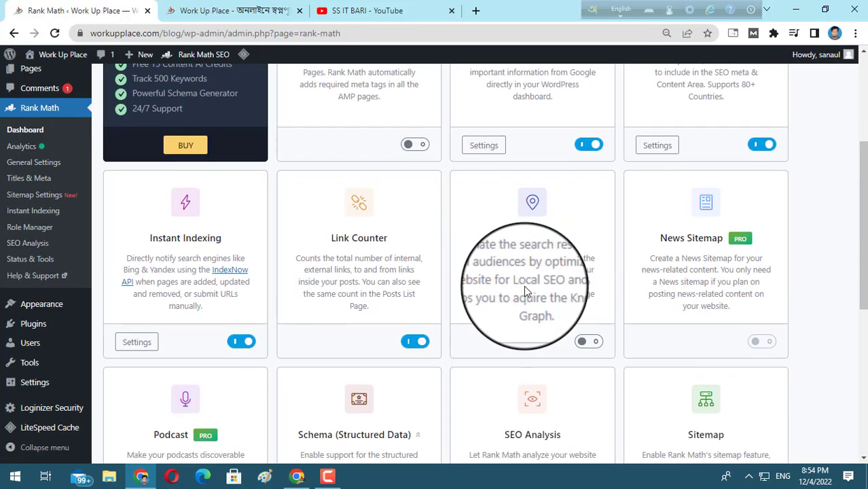
scroll(524, 288, "down", 2)
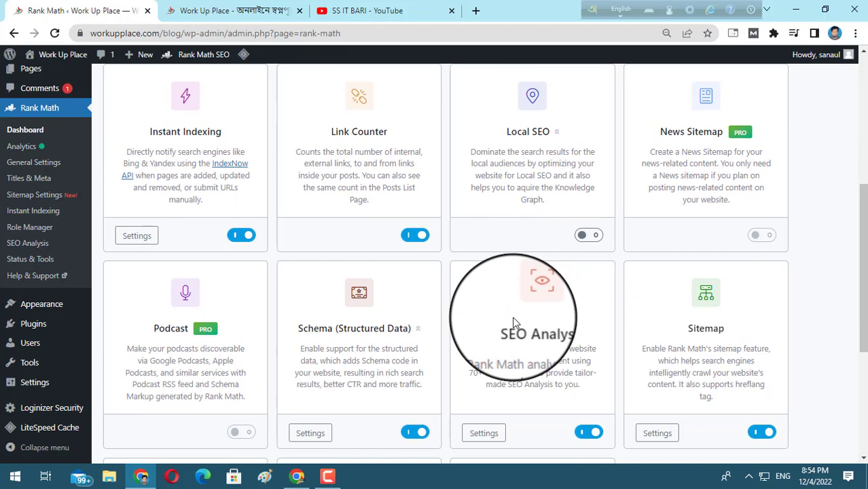
scroll(515, 323, "down", 2)
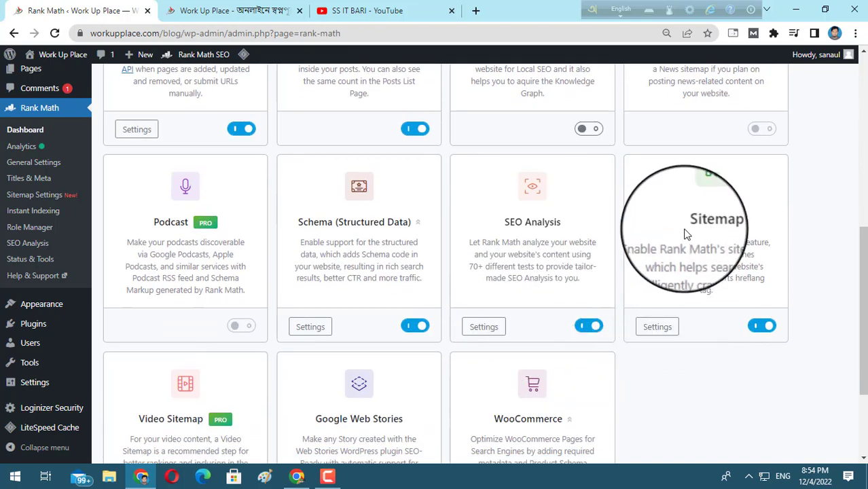
left_click(656, 328)
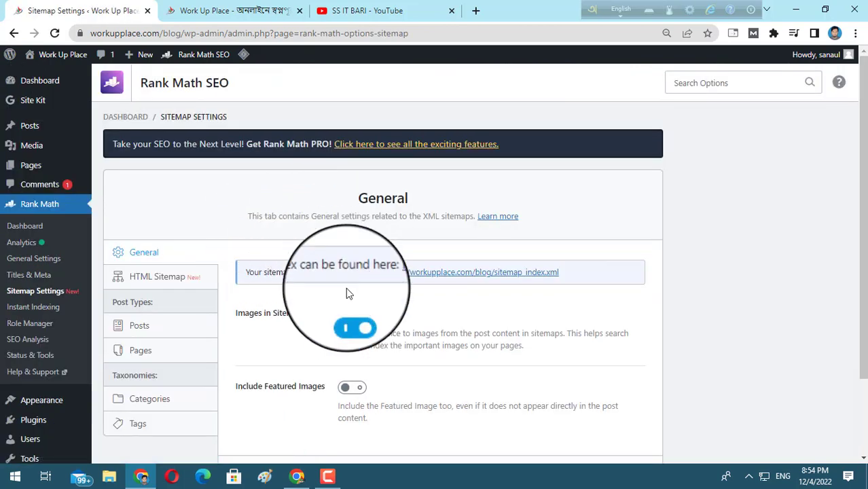
scroll(345, 287, "down", 3)
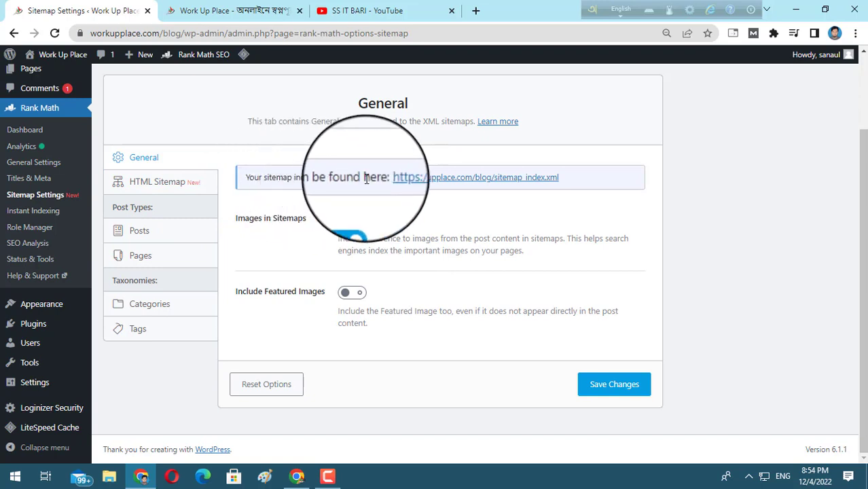
left_click_drag(566, 177, 384, 177)
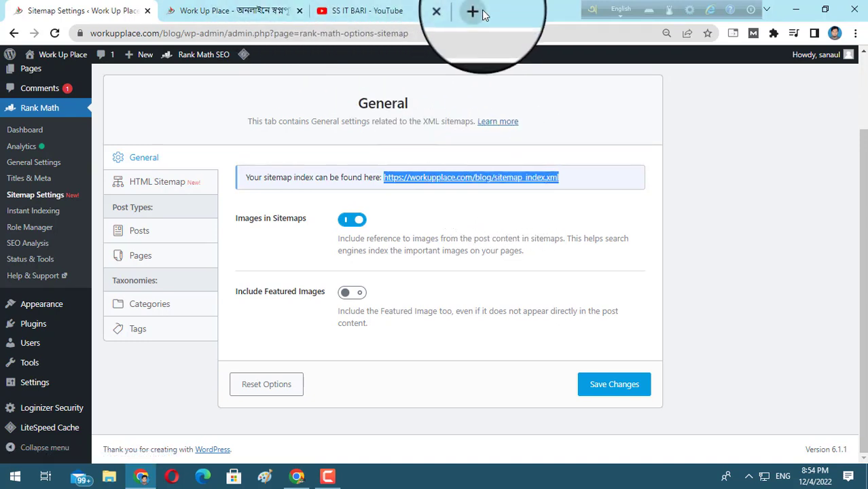
left_click(270, 14)
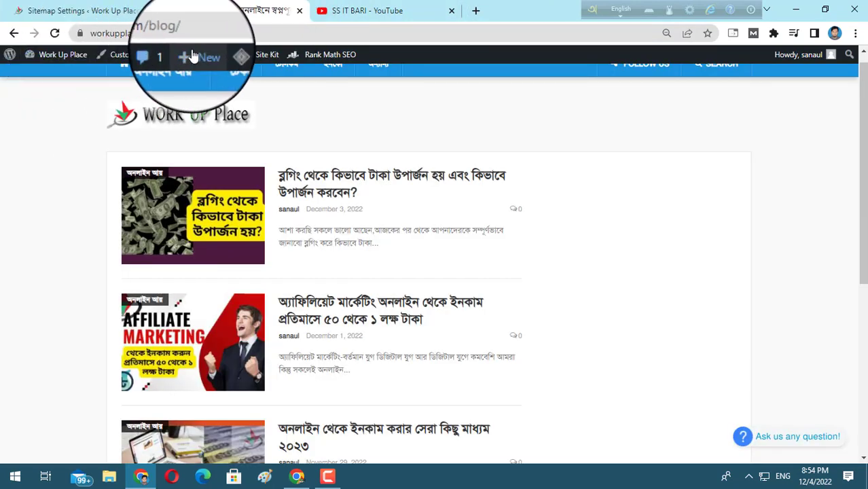
mouse_move(194, 56)
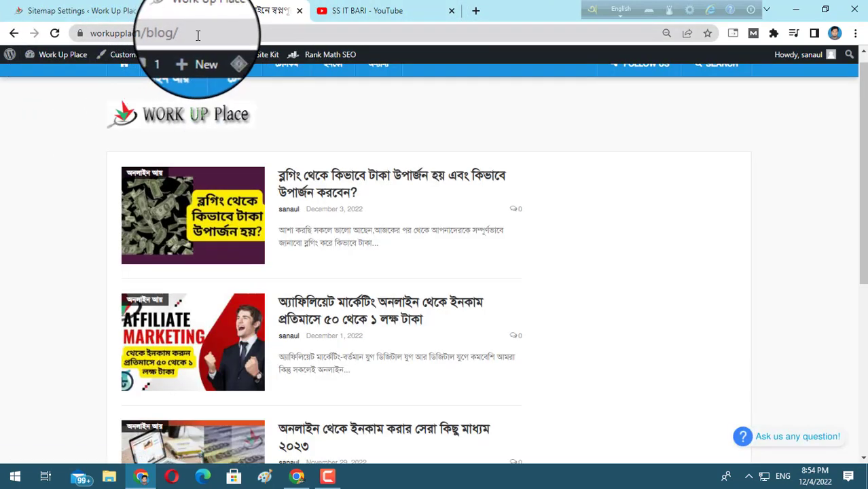
left_click(199, 36)
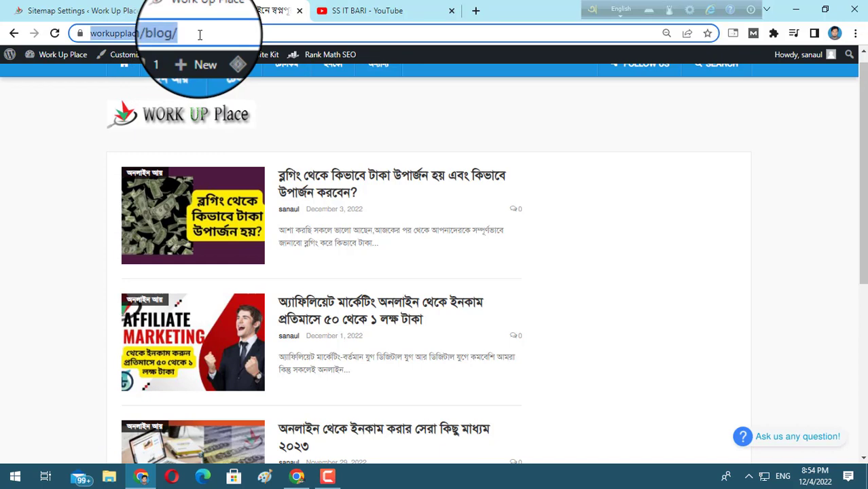
left_click(199, 36)
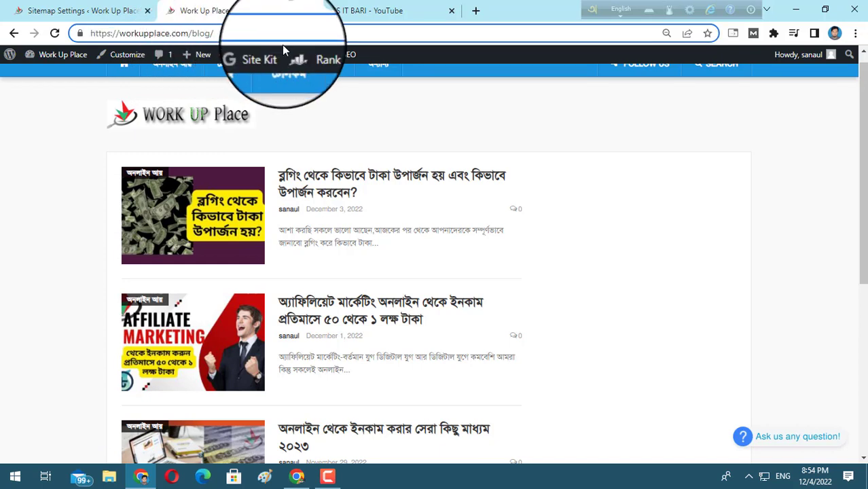
type("si")
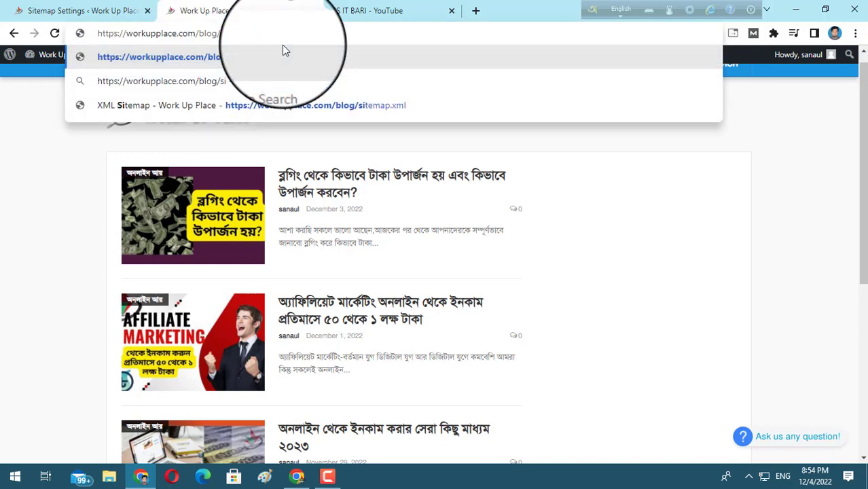
type("temap")
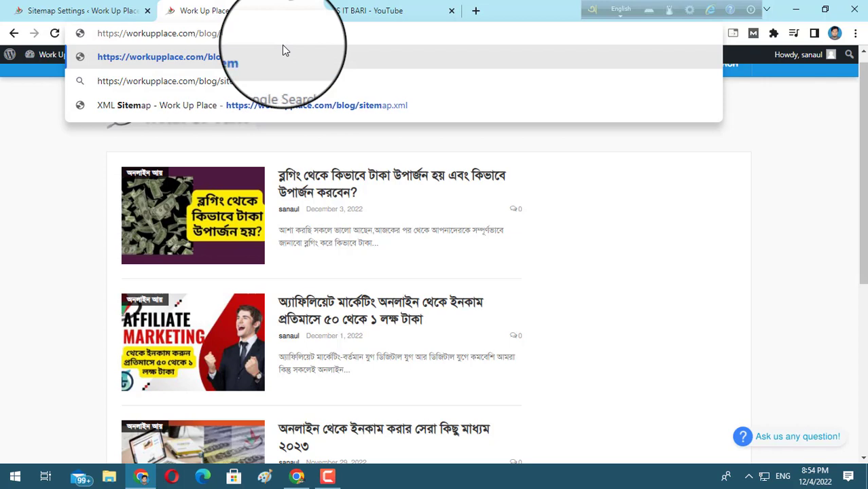
type(".xml")
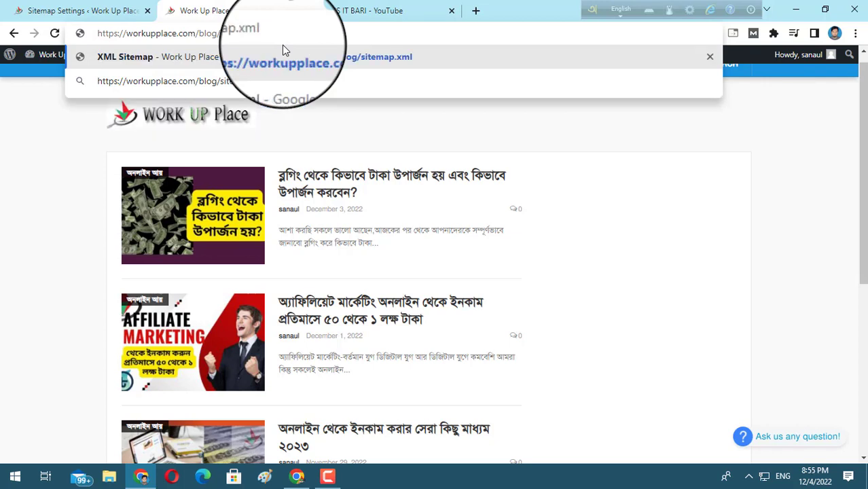
key("Return")
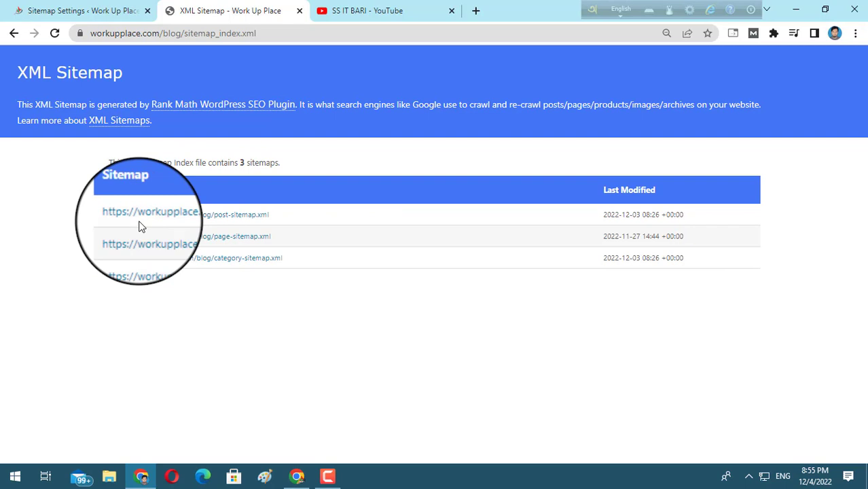
left_click_drag(256, 32, 87, 36)
key("ctrl+c")
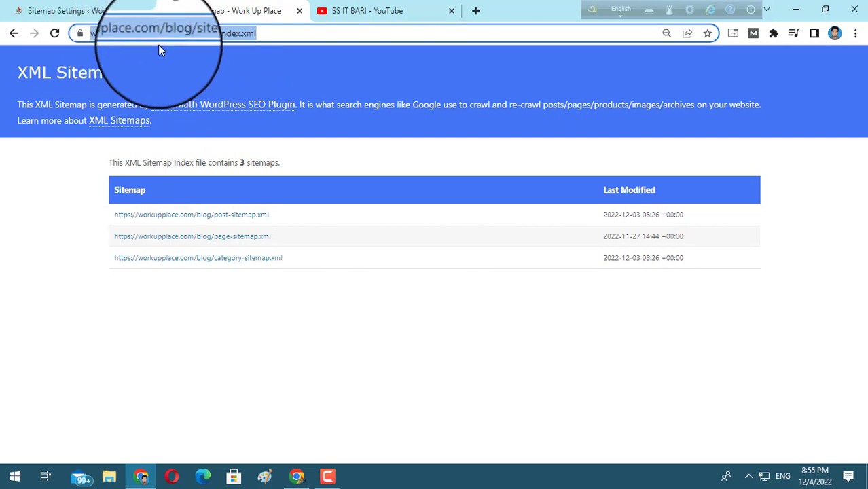
Return to Rank Math's sitemap settings and copy the selected sitemap index URL.
left_click(93, 14)
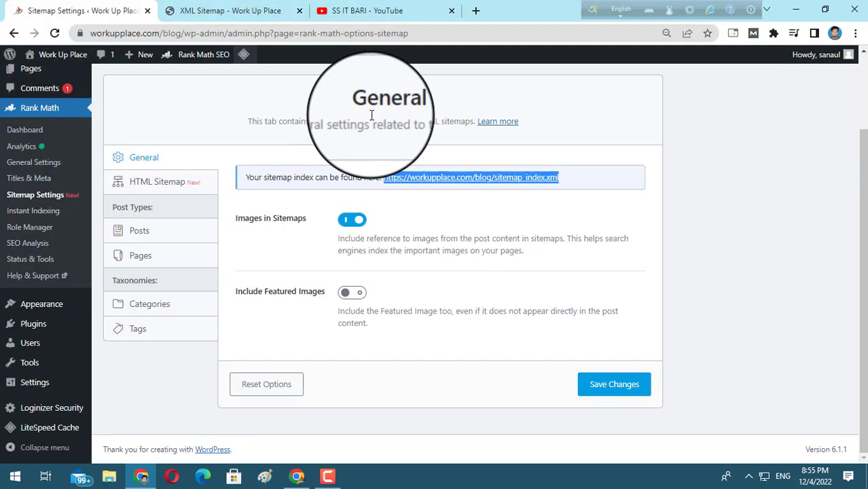
right_click(433, 178)
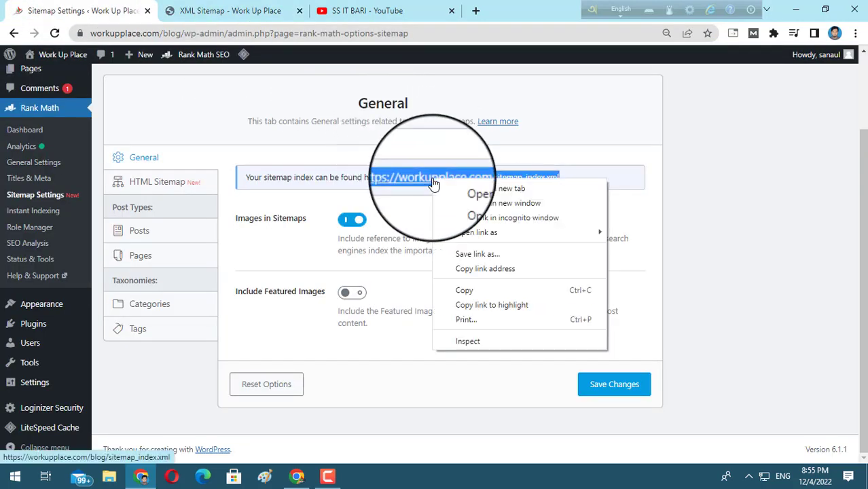
left_click(468, 290)
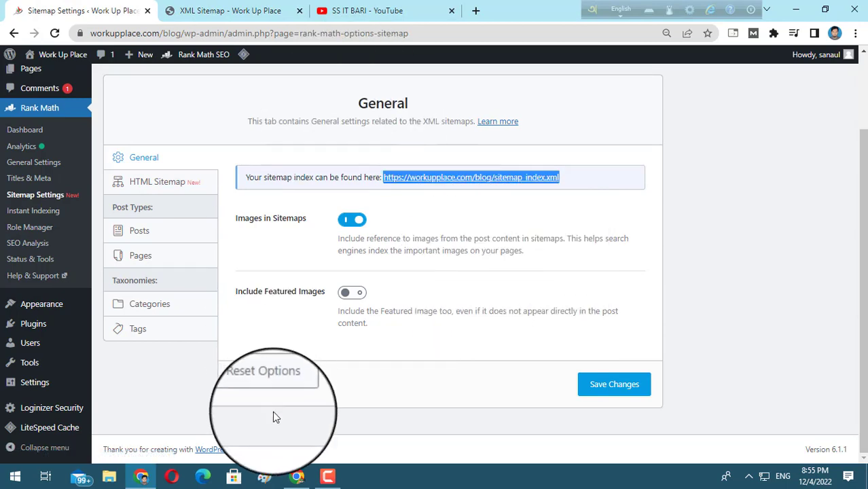
left_click(297, 476)
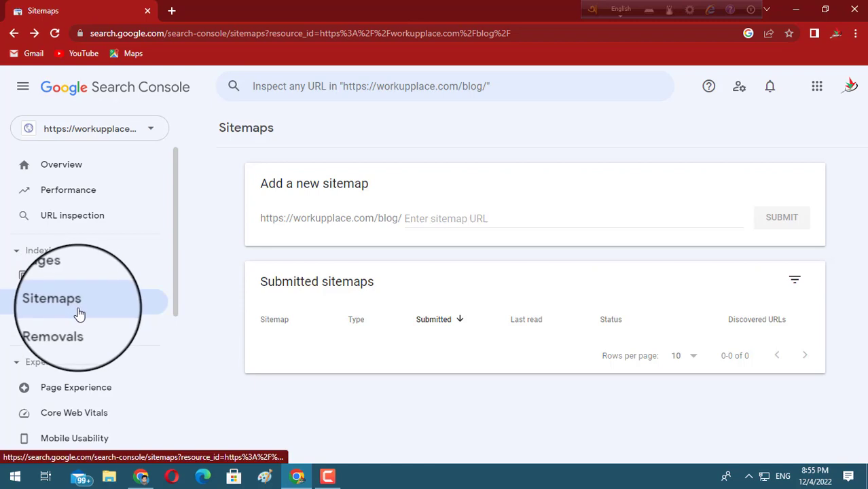
left_click(408, 218)
right_click(424, 219)
left_click(449, 324)
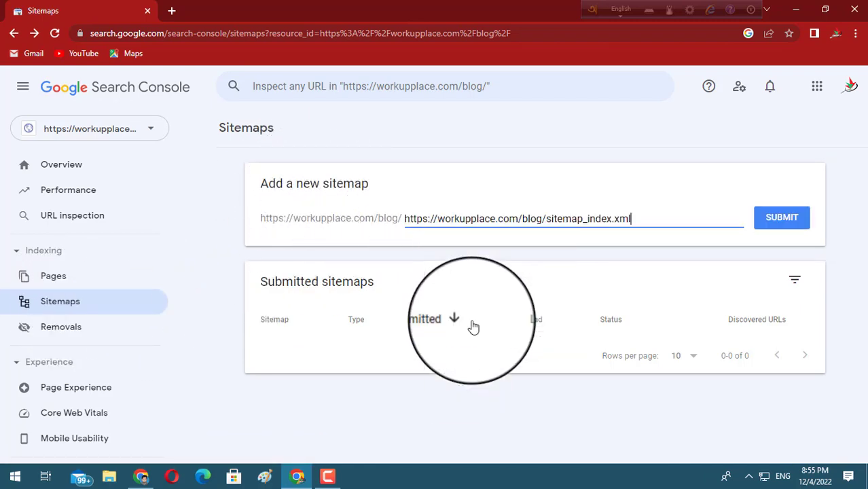
left_click(778, 221)
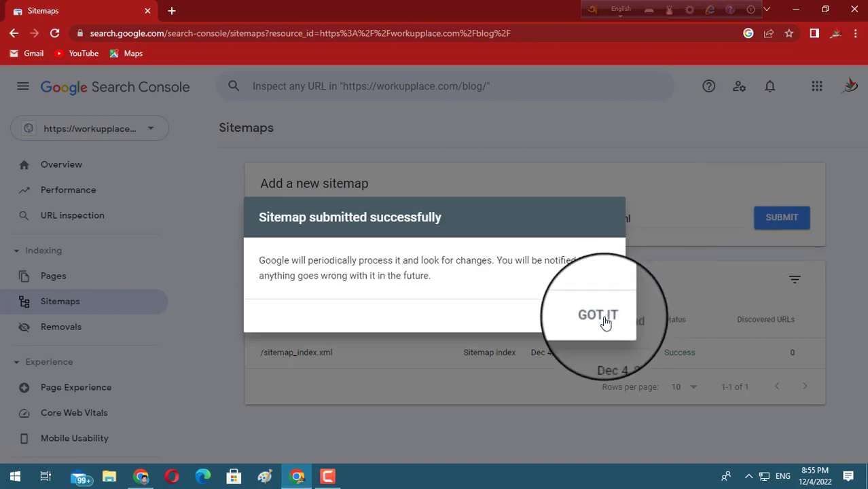
left_click_drag(233, 228, 464, 223)
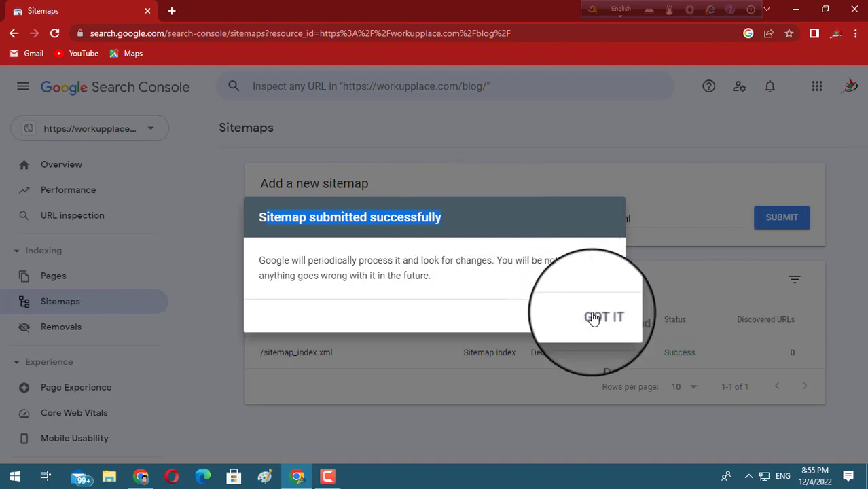
left_click(534, 305)
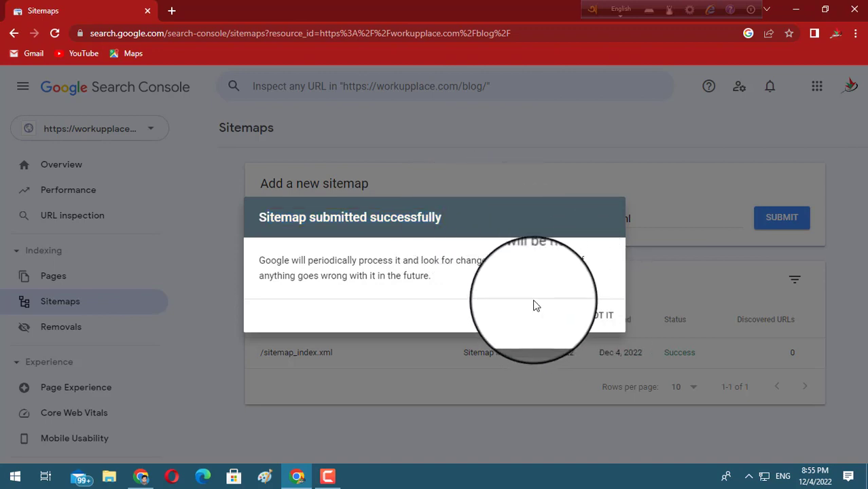
left_click(601, 319)
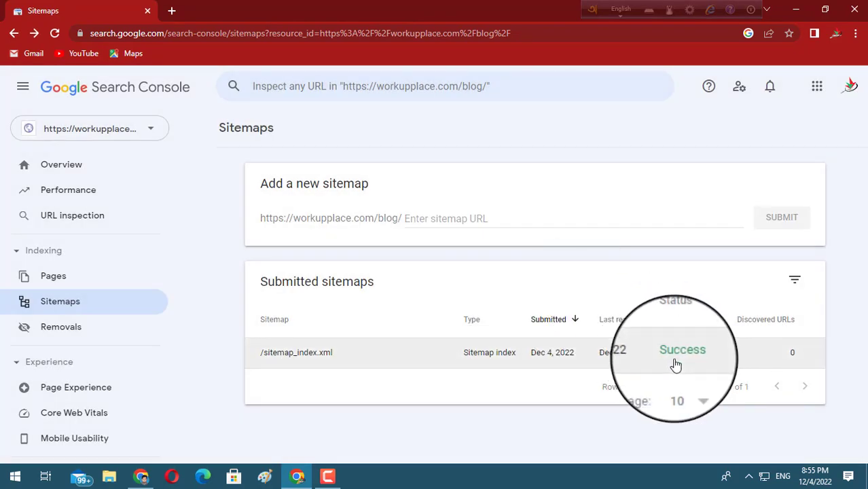
Enlarge the Sitemaps page and examine the submitted sitemap's type, dates and status.
key("ctrl+plus")
key("ctrl+plus")
key("ctrl+plus")
scroll(665, 325, "down", 2)
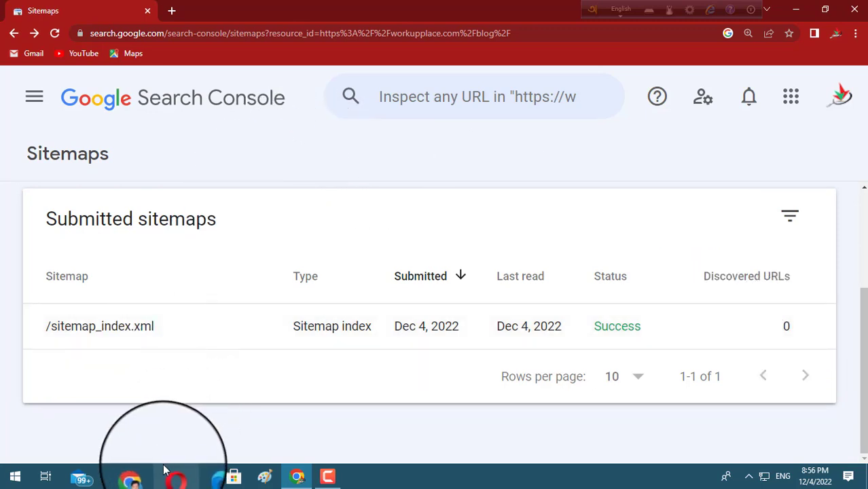
Switch to the SS IT BARI YouTube channel page and browse its videos.
left_click(147, 484)
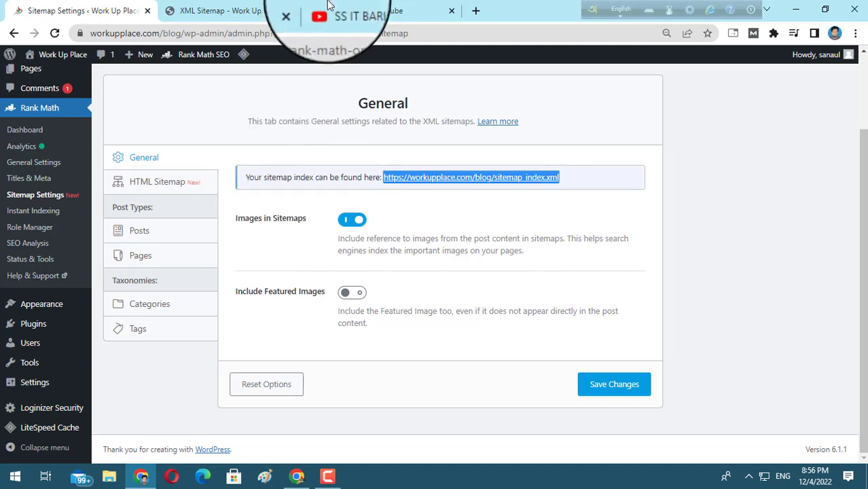
left_click(356, 10)
scroll(426, 286, "up", 5)
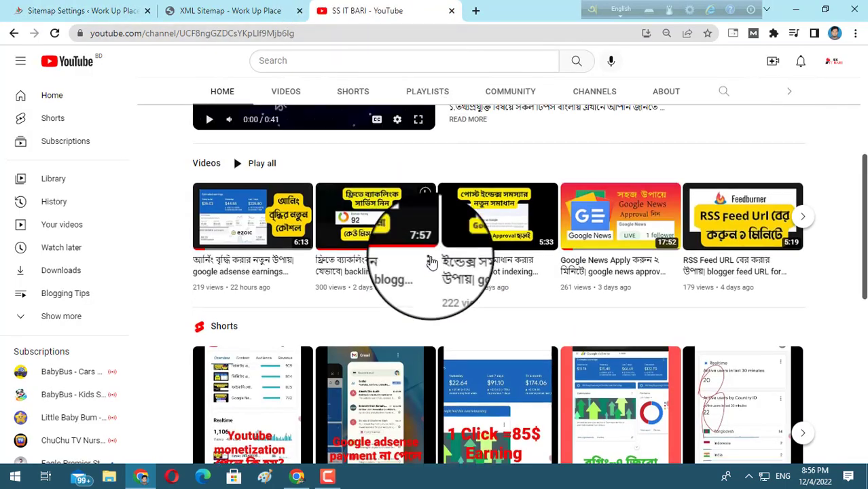